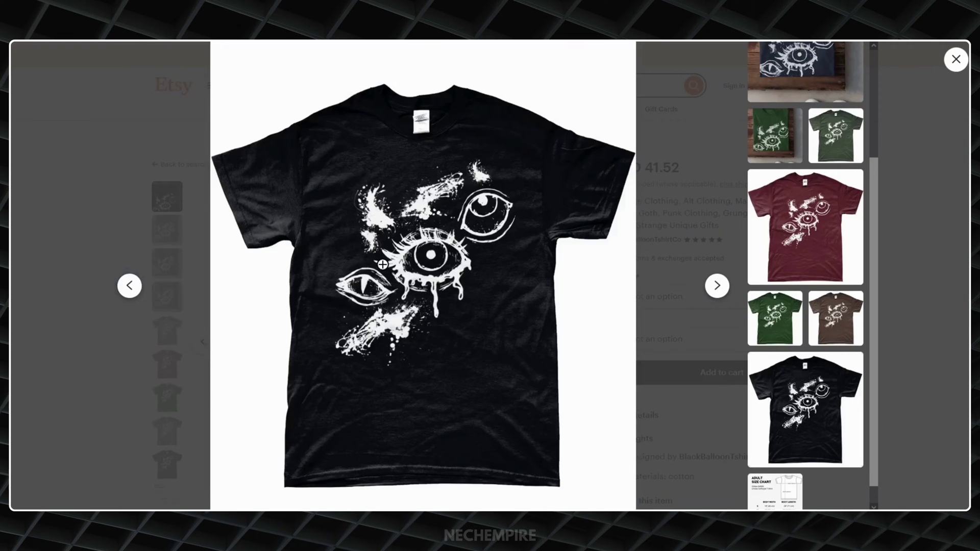
View the maroon shirt photo, zoom into the camera graphic and back out, then show the model shot
left_click(781, 232)
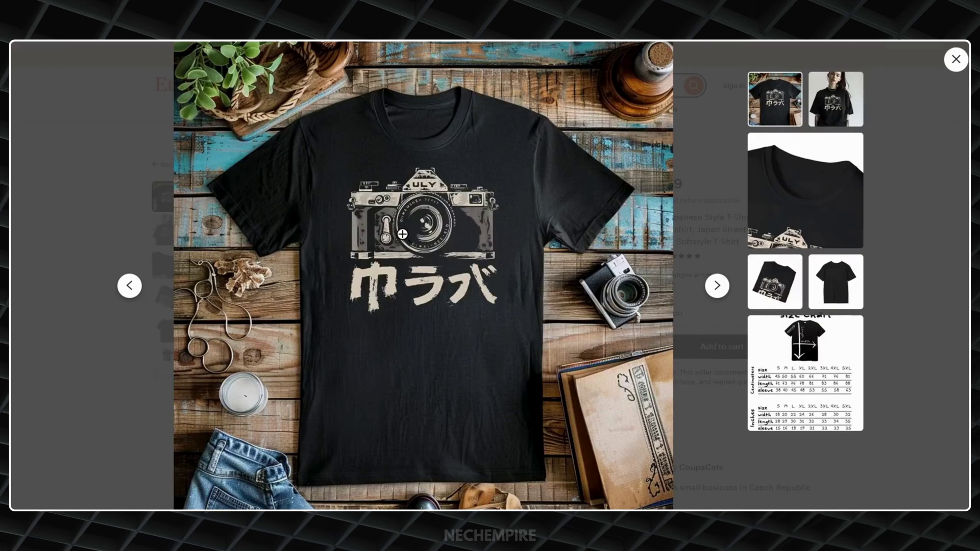
left_click(402, 233)
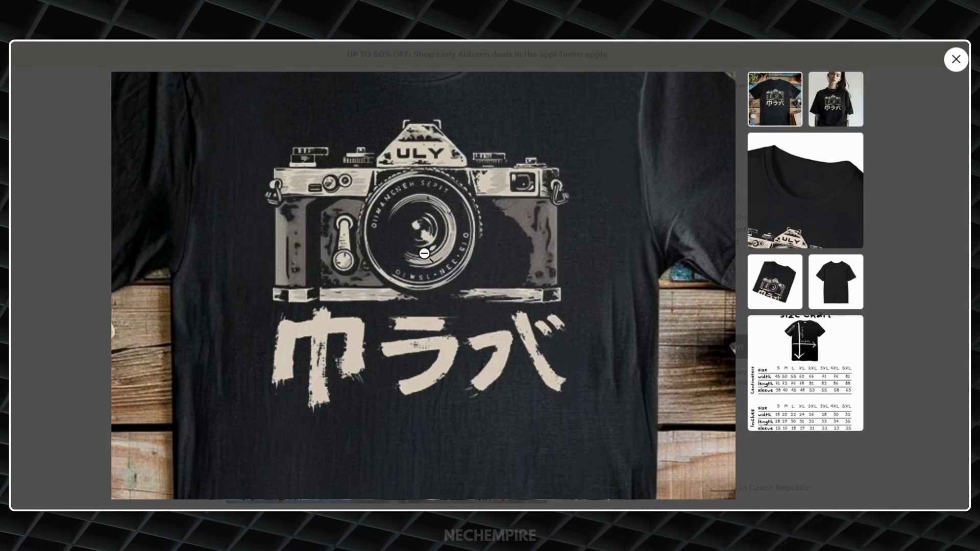
left_click(423, 253)
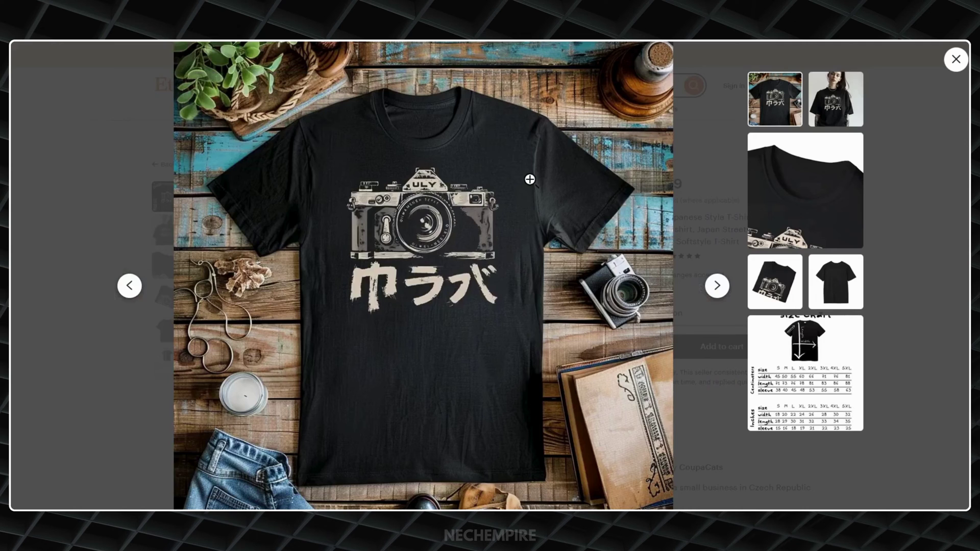
left_click(835, 99)
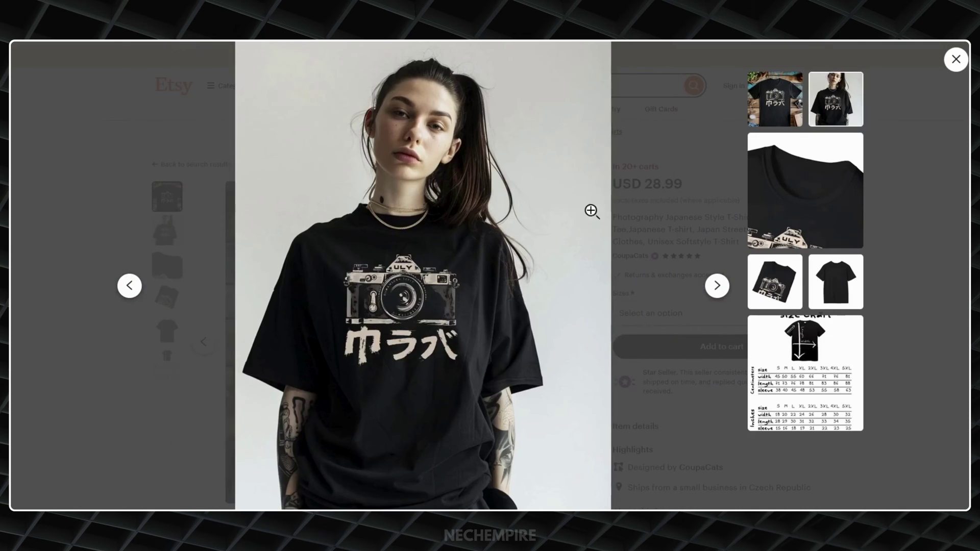
scroll(505, 242, "down", 2)
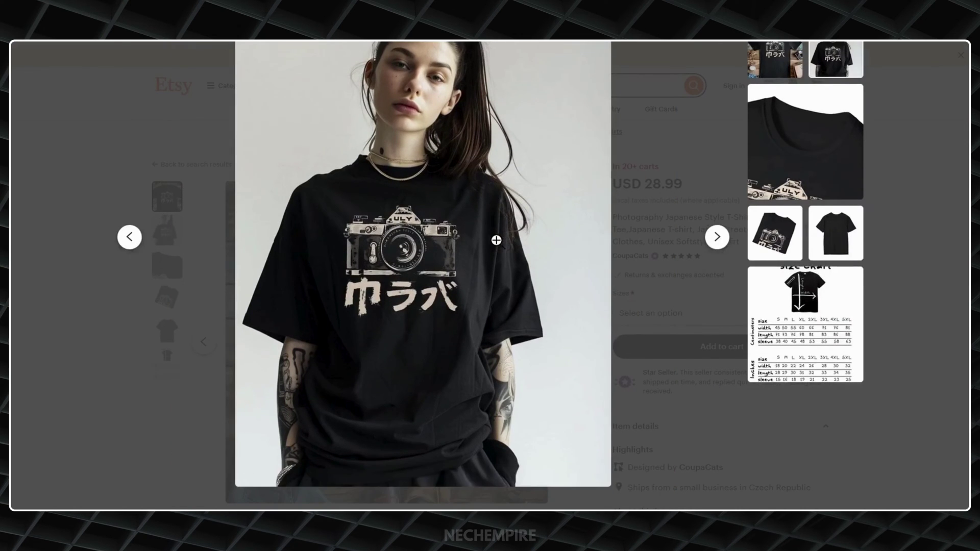
scroll(497, 240, "up", 2)
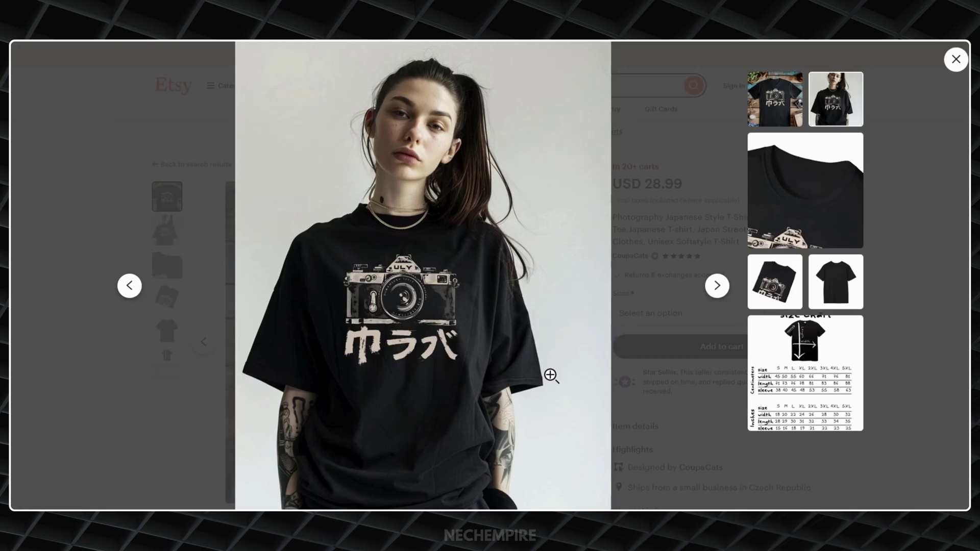
scroll(401, 289, "down", 2)
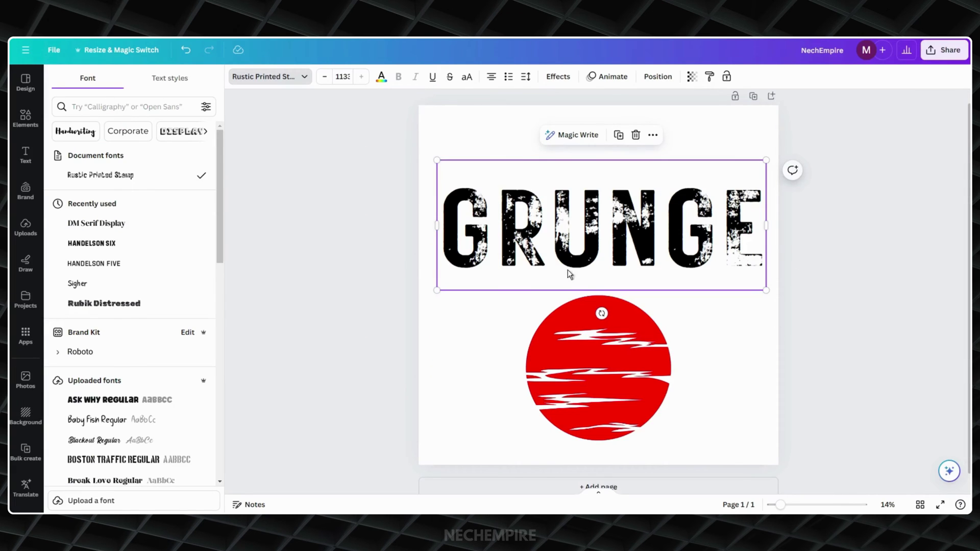
Move the GRUNGE heading up-left, shrink it slightly, centre it, and close the font list
mouse_move(576, 246)
left_mouse_down()
mouse_move(567, 234)
mouse_move(598, 235)
mouse_move(619, 212)
left_mouse_up()
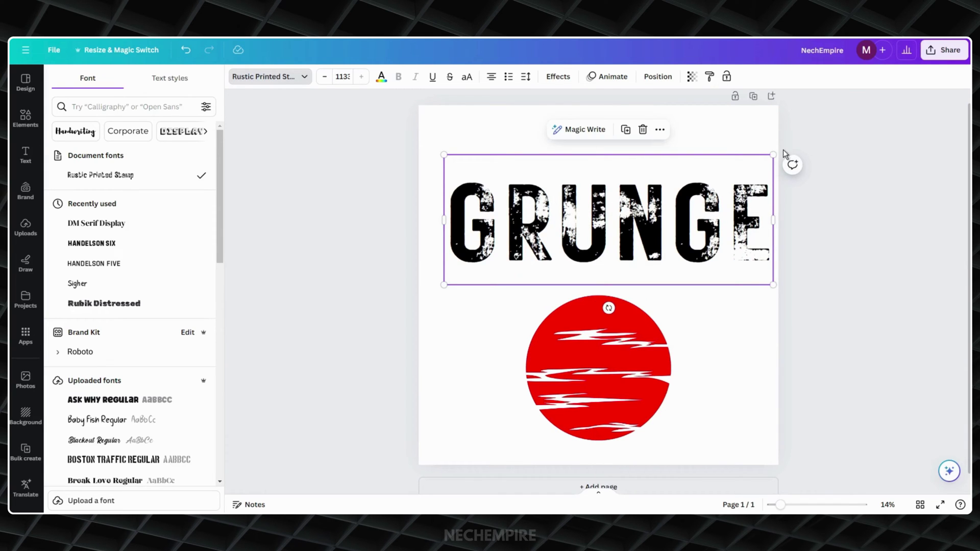
left_click_drag(774, 156, 756, 165)
left_click_drag(608, 226, 605, 223)
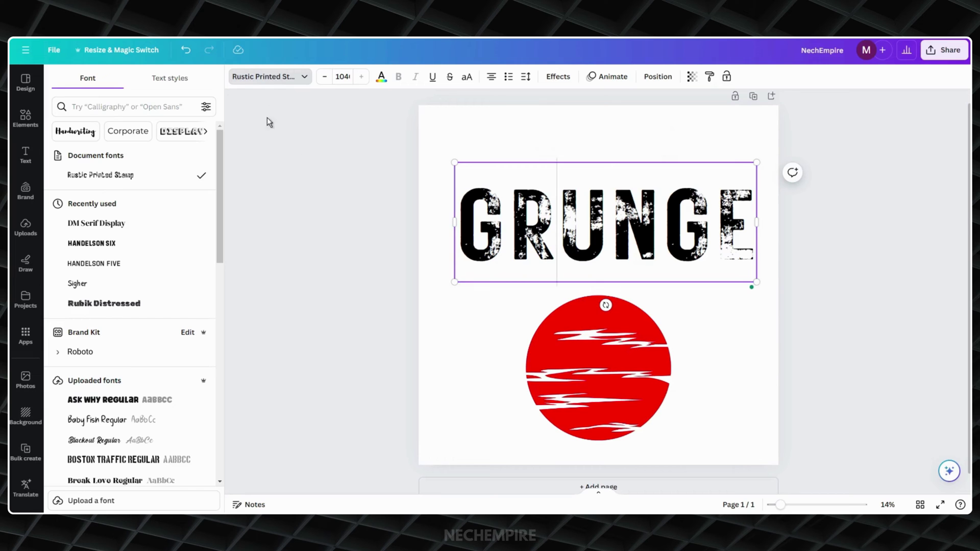
left_click(264, 76)
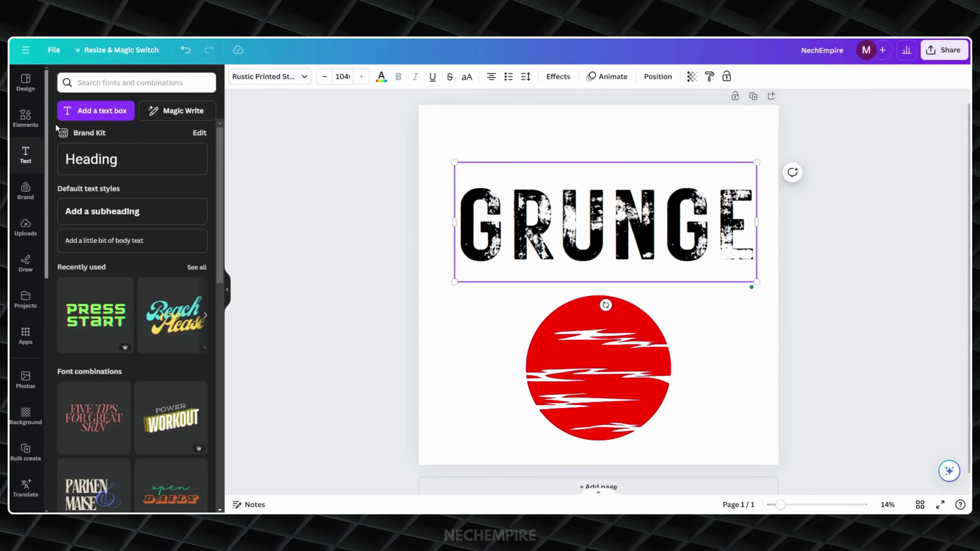
Delete the GRUNGE heading and enlarge the red striped circle, recentred on the page
left_click(25, 119)
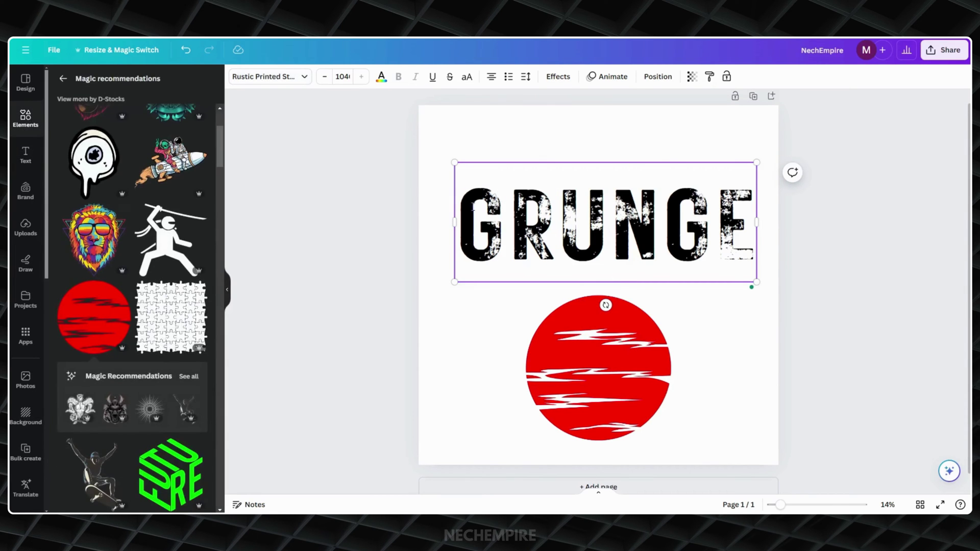
left_click(568, 360)
key("Delete")
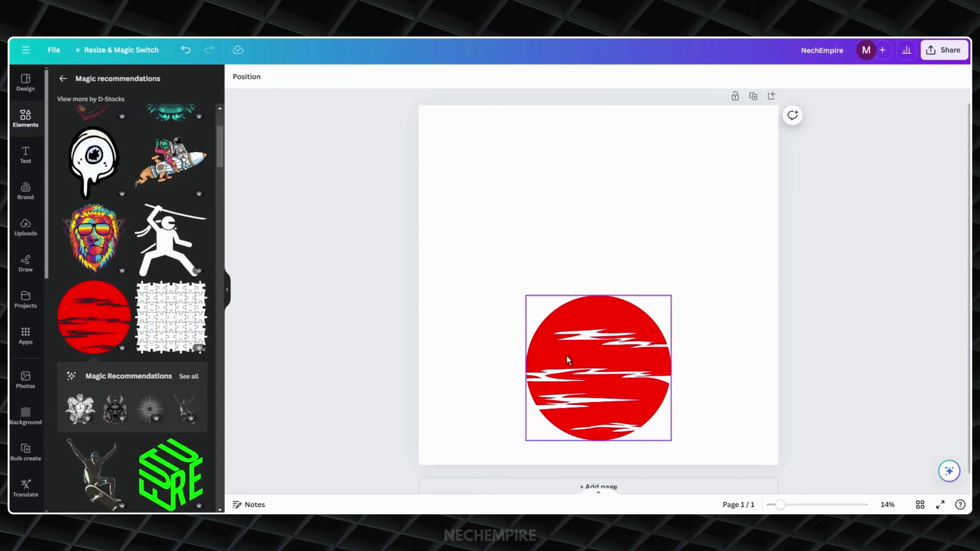
left_click_drag(569, 360, 558, 216)
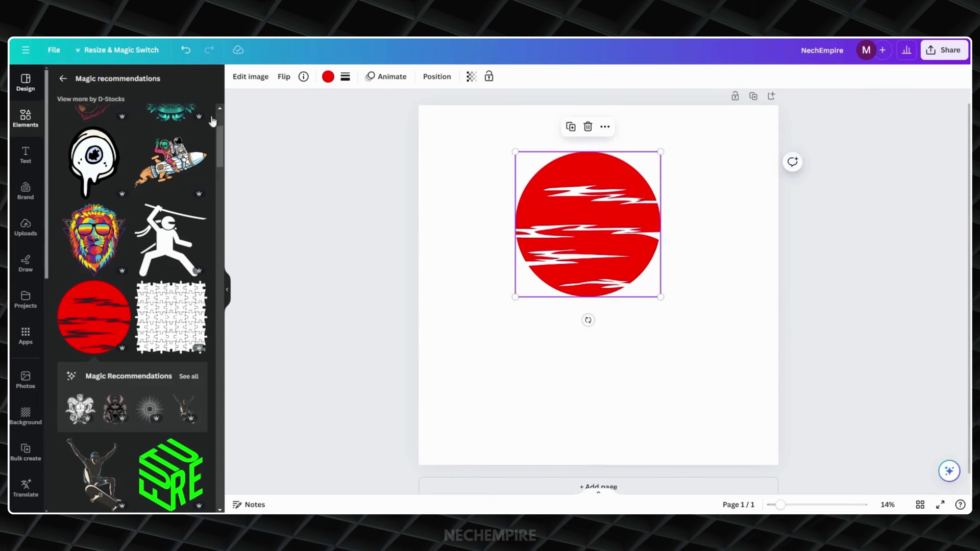
mouse_move(659, 295)
left_mouse_down()
mouse_move(757, 380)
mouse_move(624, 288)
left_mouse_up()
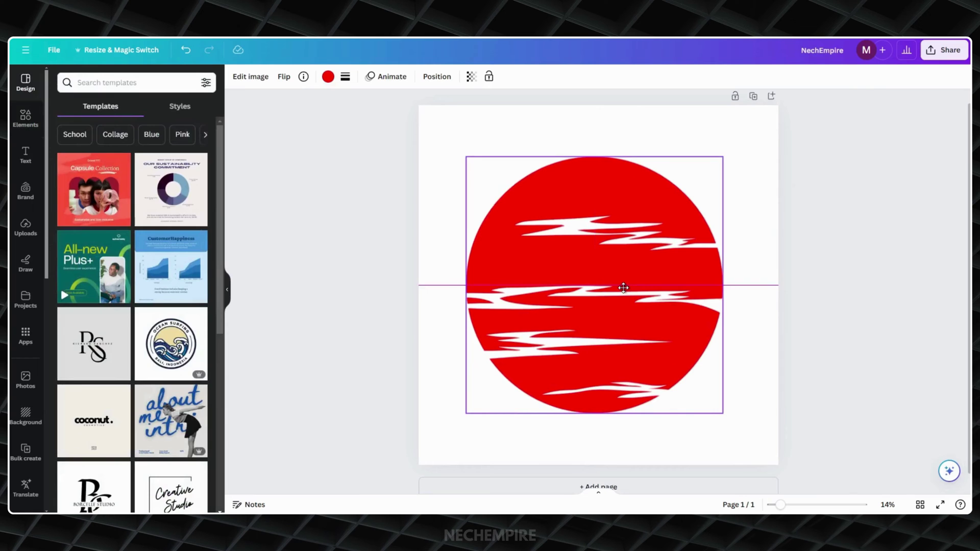
Return to the Elements library and clear the previous search
left_click(25, 116)
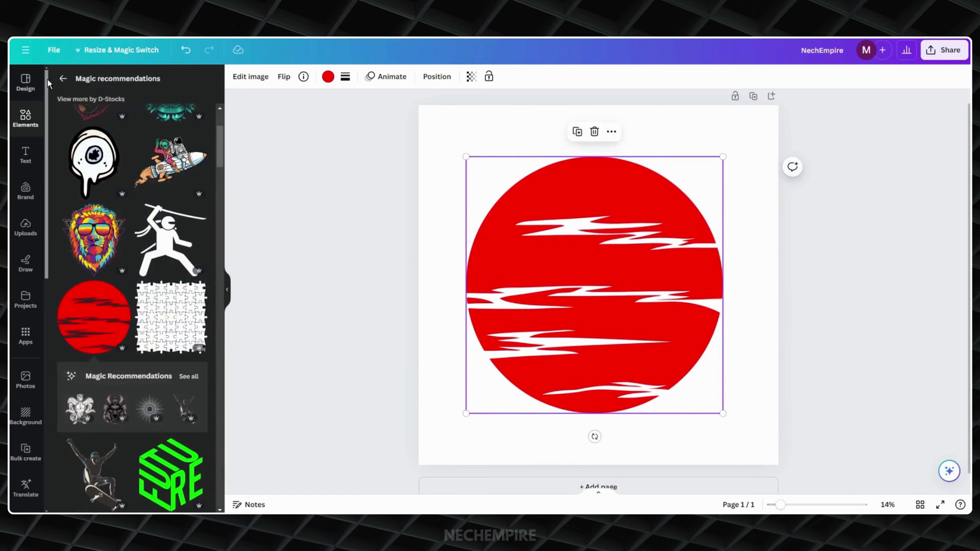
left_click(62, 79)
left_click(189, 83)
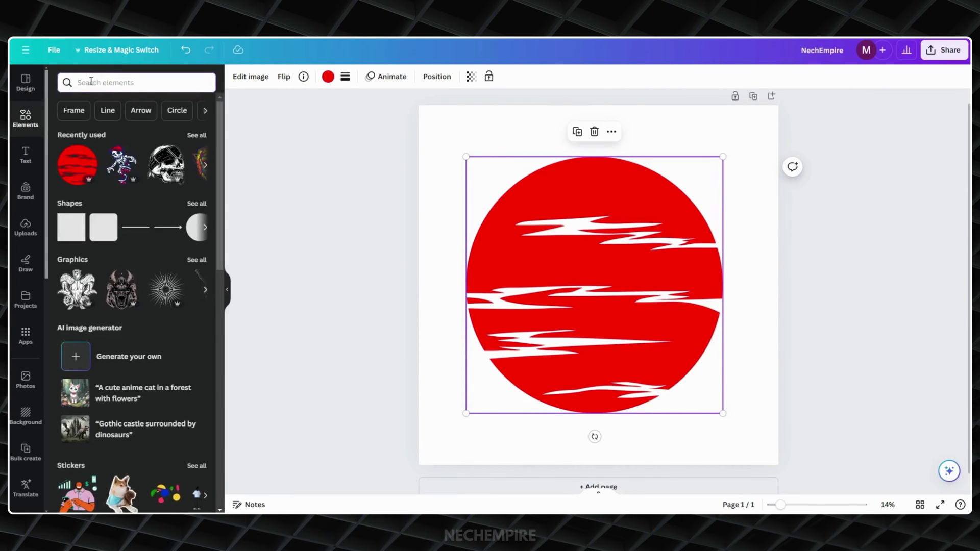
type("g")
Search Elements for 'grunge', add a texture graphic, and stretch it across the whole page
key("BackSpace")
type("g")
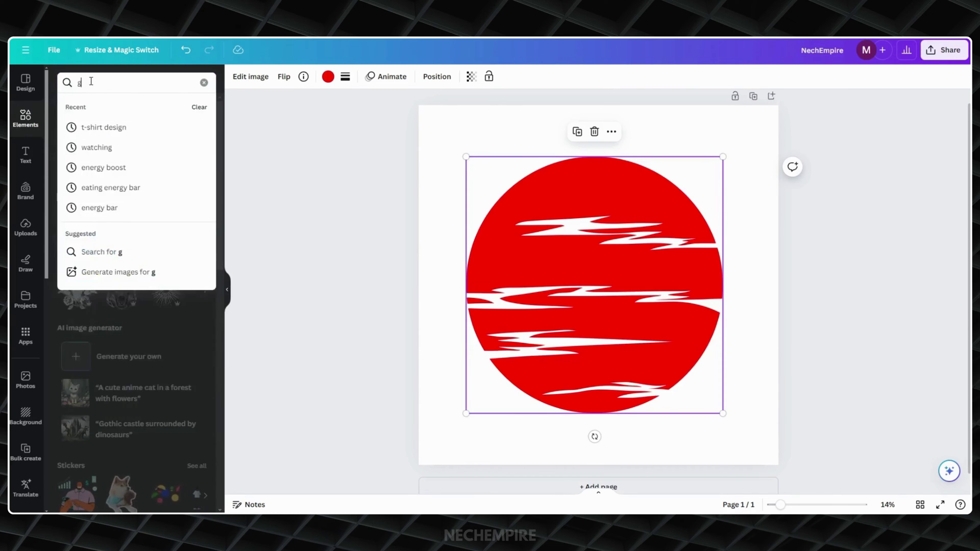
type("runge")
key("Return")
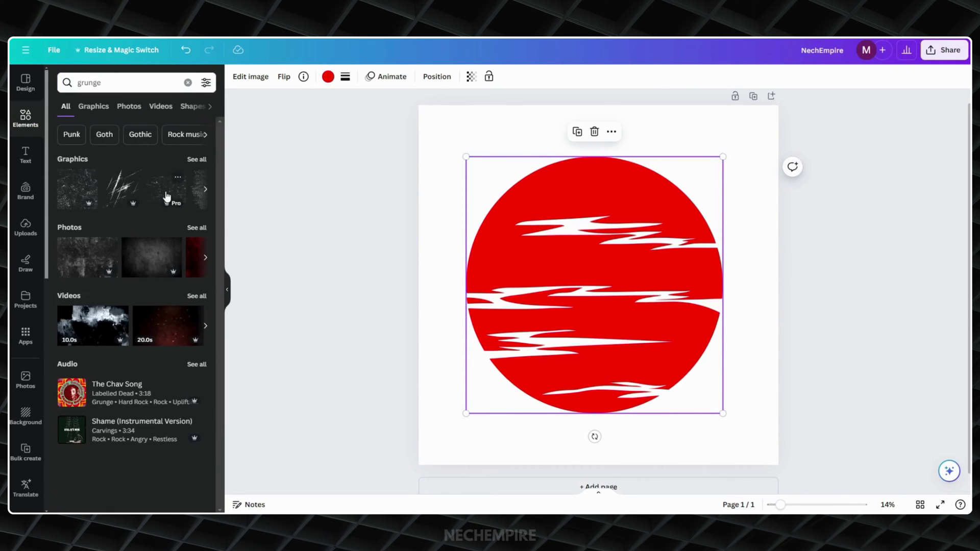
left_click(166, 197)
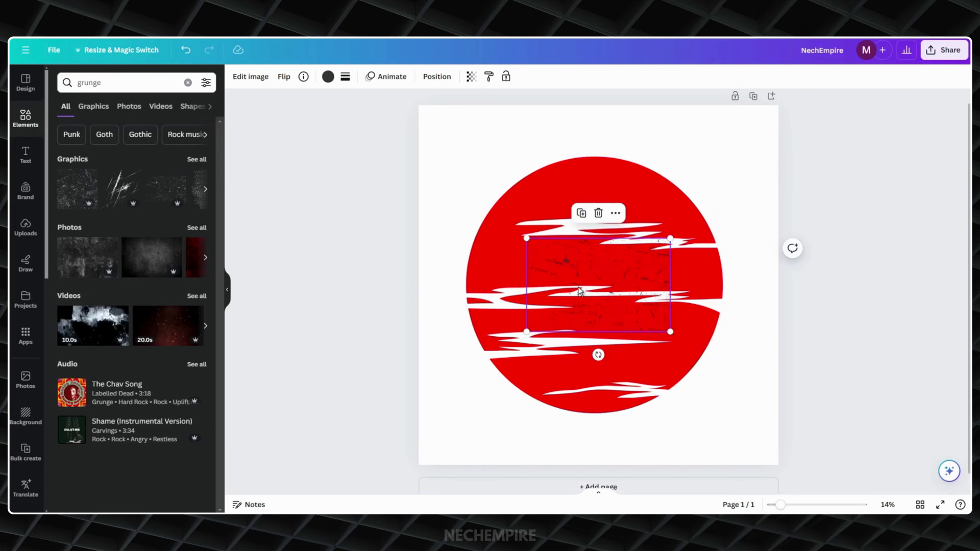
left_click_drag(582, 284, 485, 179)
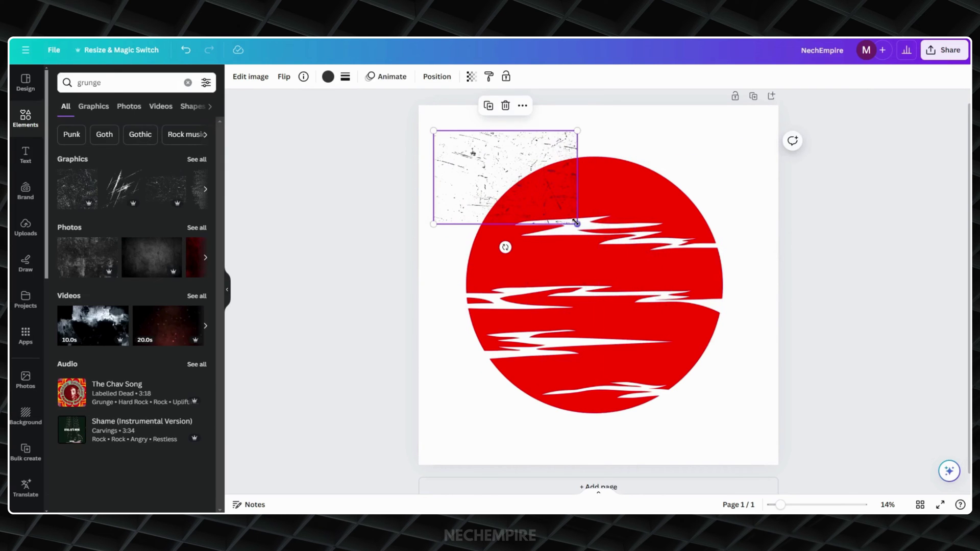
left_click_drag(576, 223, 877, 413)
left_click_drag(658, 295, 612, 306)
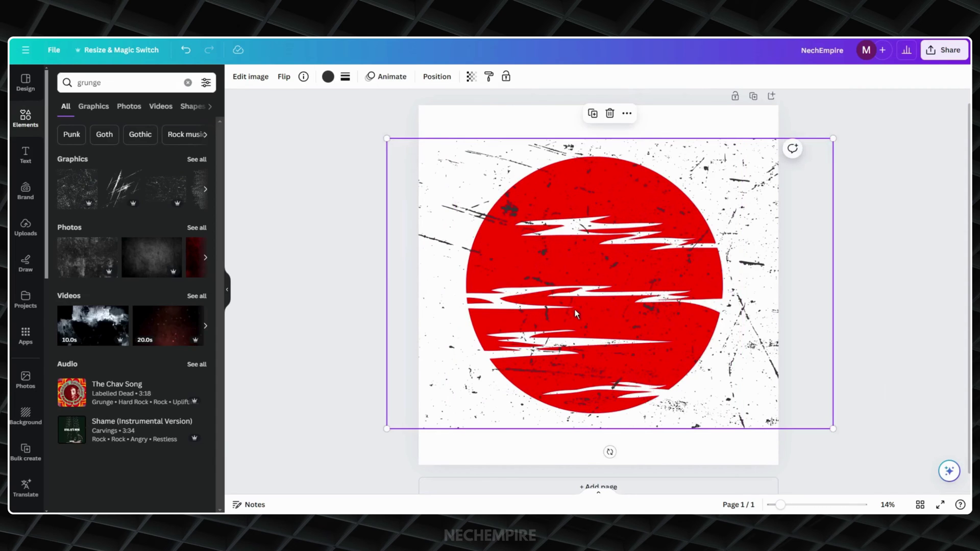
Turn the grunge texture white
left_click(328, 77)
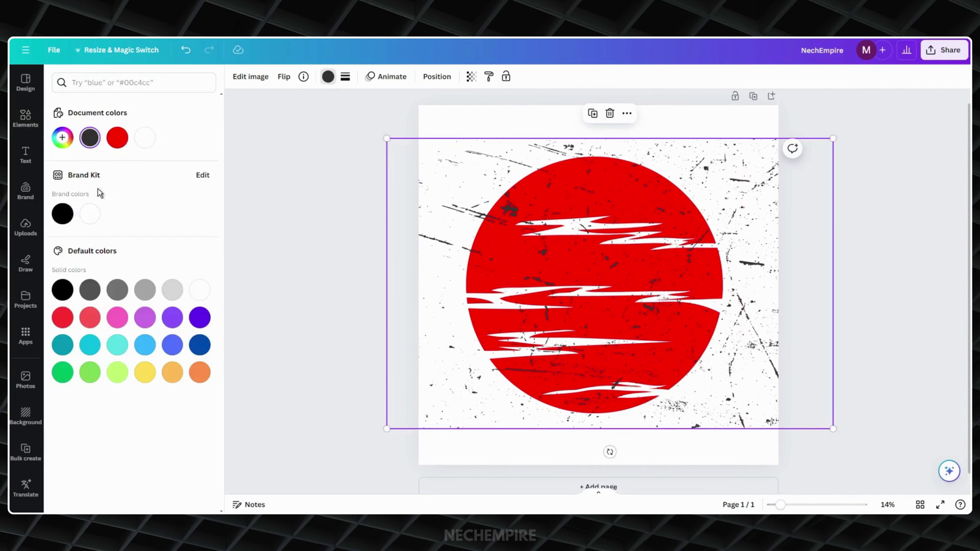
left_click(89, 214)
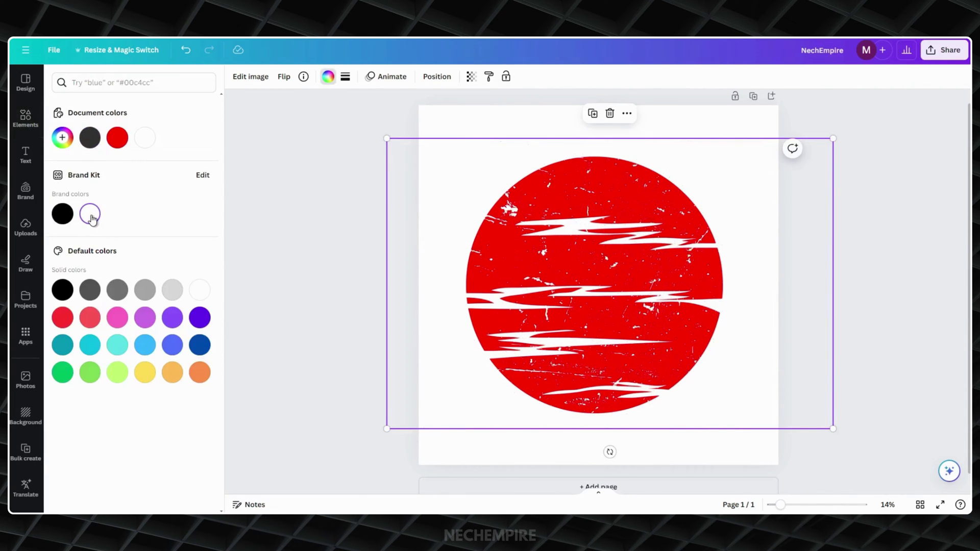
left_click(267, 196)
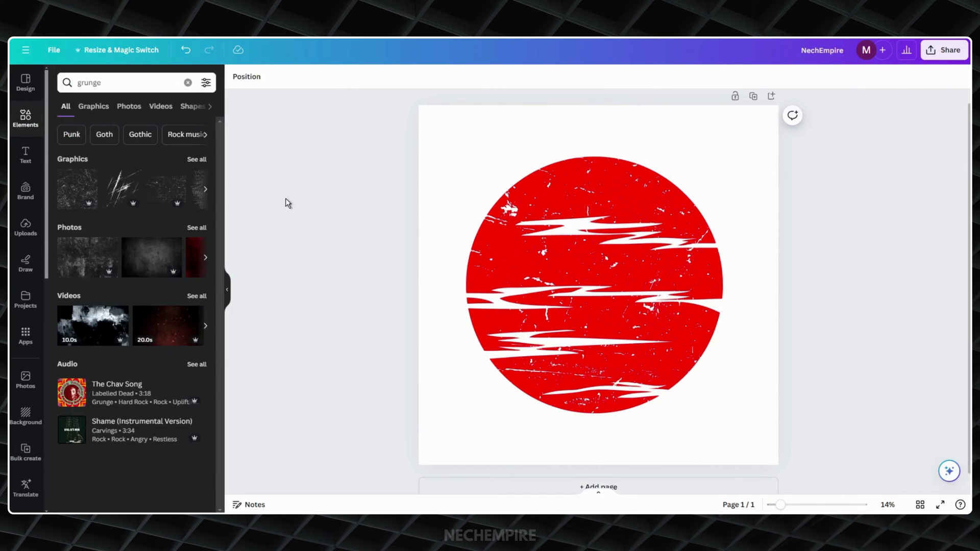
Test the page background in black, then restore it to white
left_click(452, 126)
left_click(236, 77)
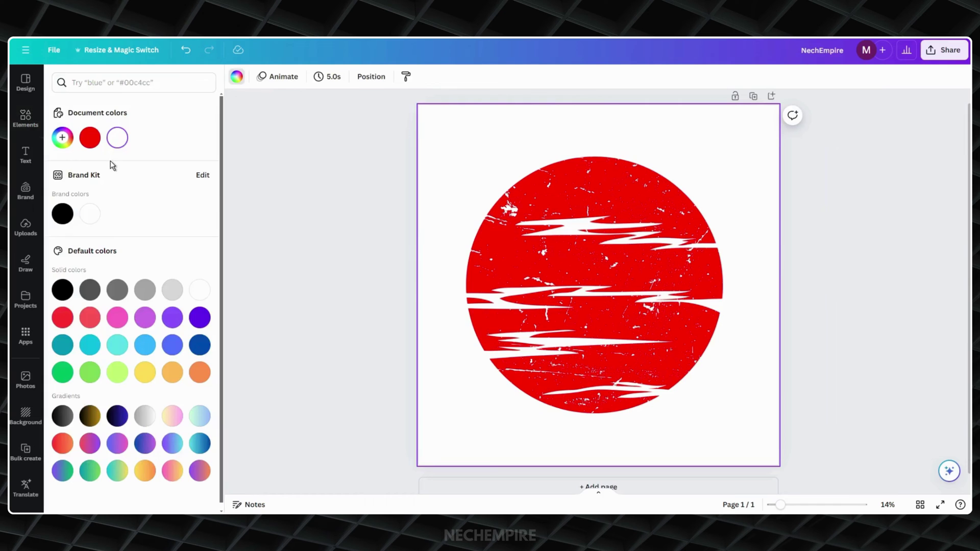
left_click(63, 215)
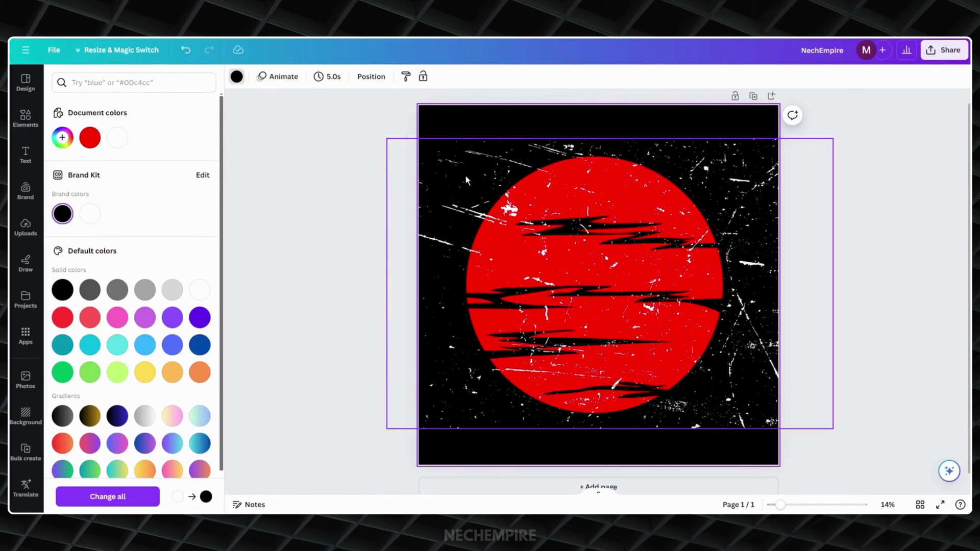
left_click(88, 214)
left_click(325, 167)
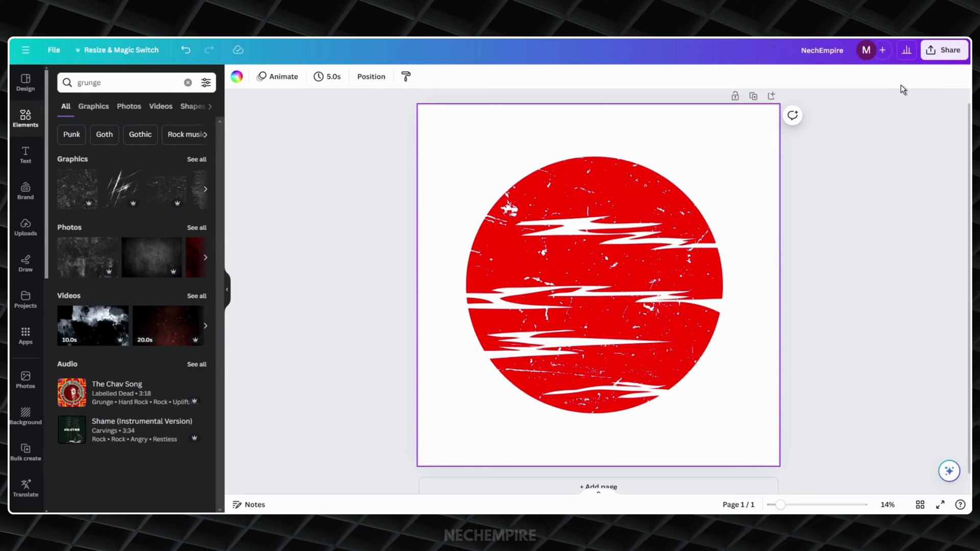
Set up a 5,000 × 5,000 px PNG download with a transparent background
left_click(948, 50)
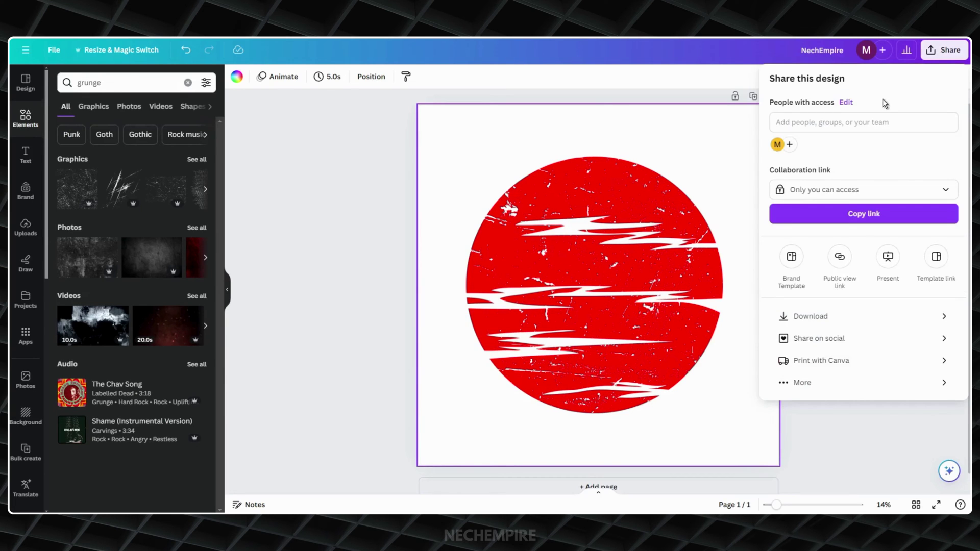
left_click(817, 317)
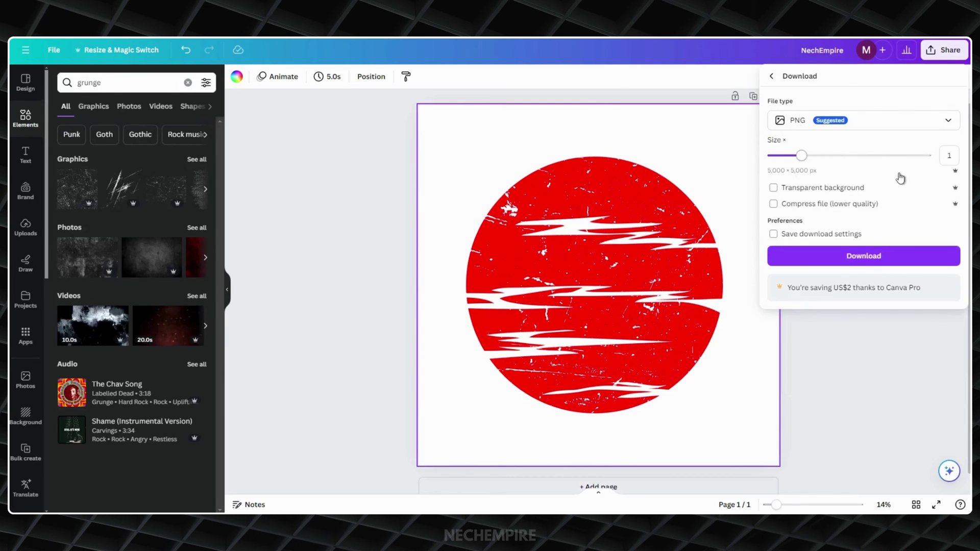
left_click(773, 189)
Download the transparent PNG, then shrink the page 2 sun image slightly and re-centre it
left_click(840, 261)
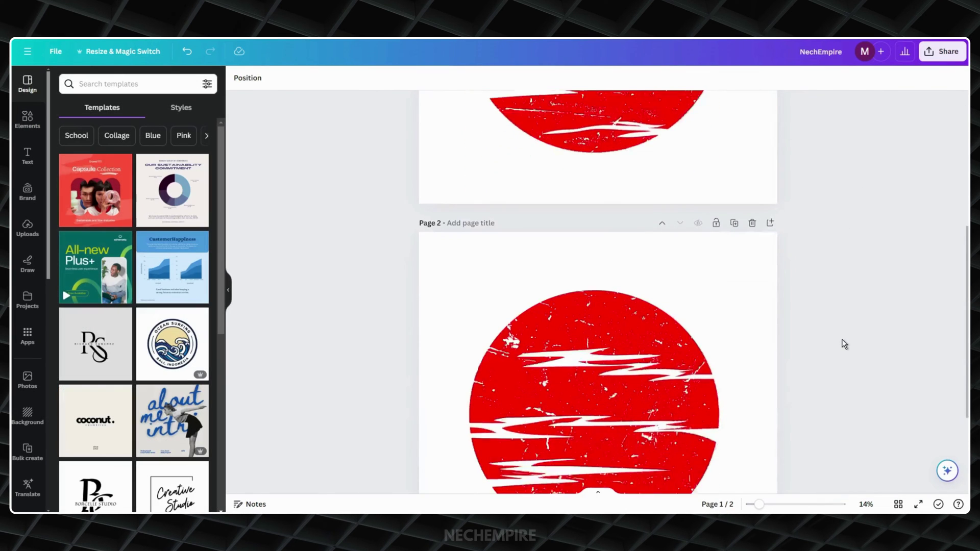
left_click(360, 222)
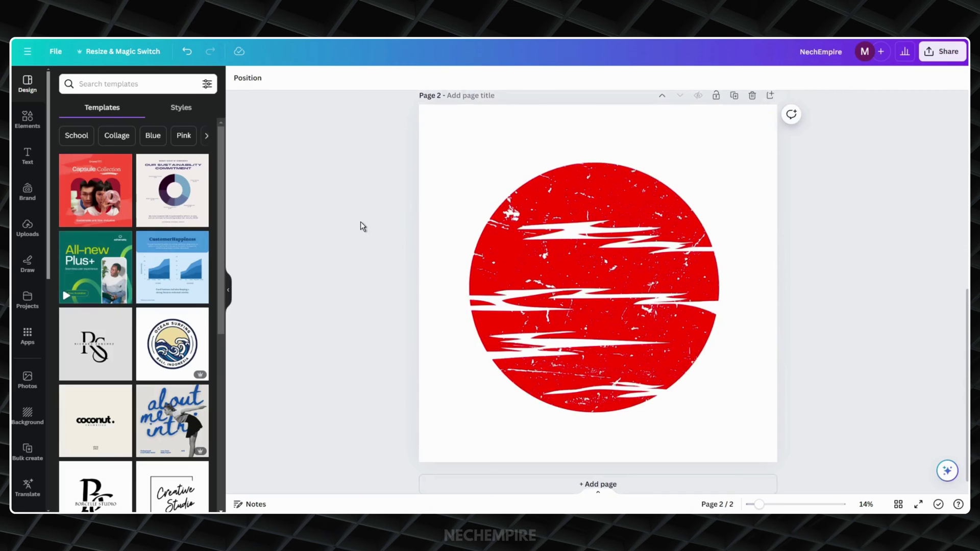
left_click(548, 250)
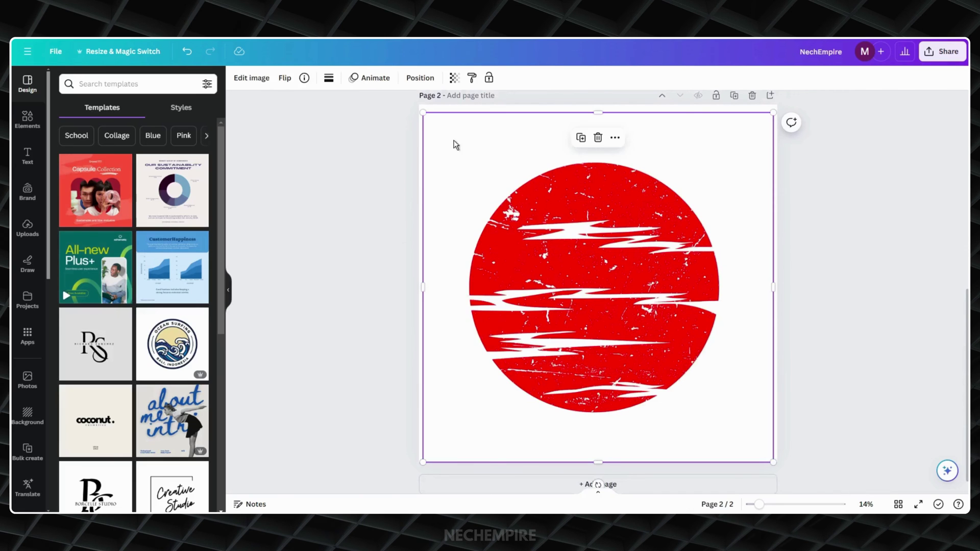
left_click_drag(426, 117, 432, 121)
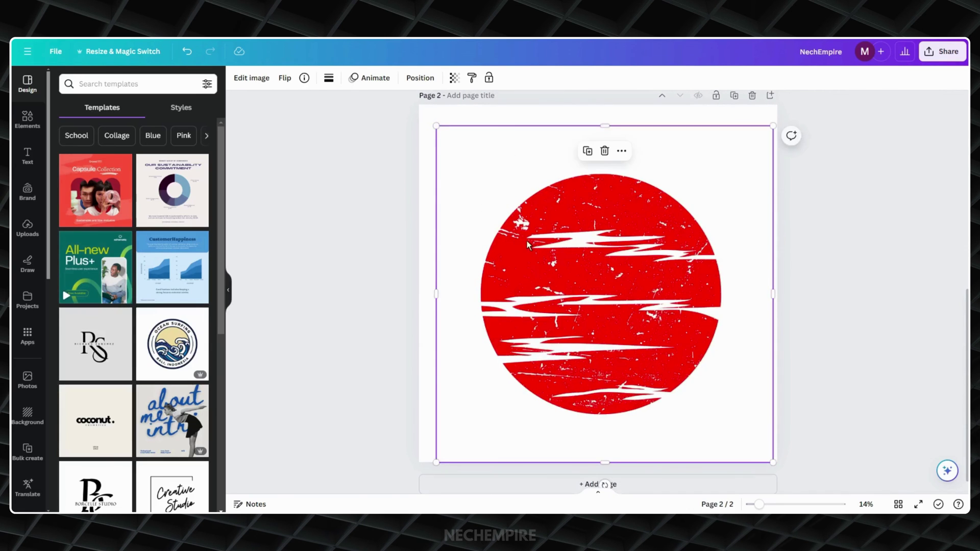
left_click_drag(528, 242, 523, 231)
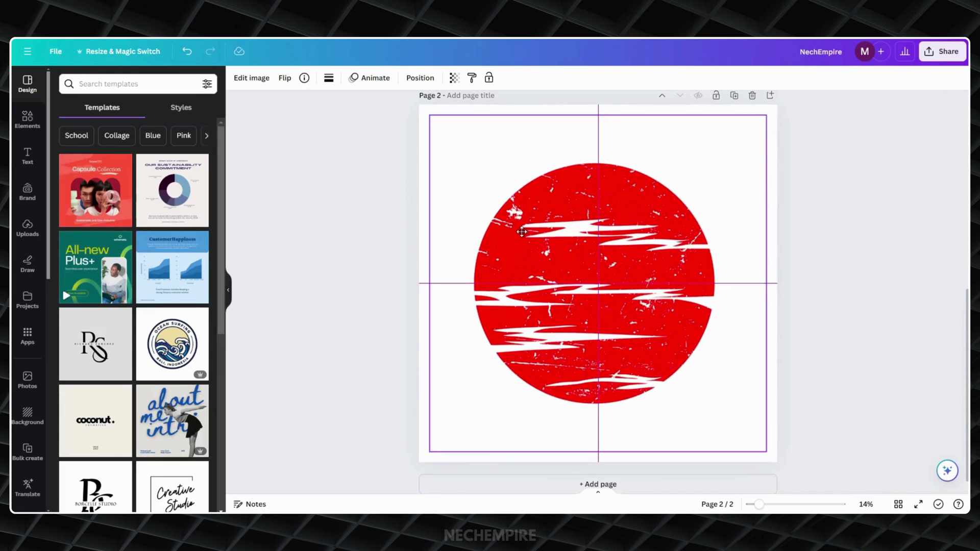
left_click(426, 115)
left_click(239, 77)
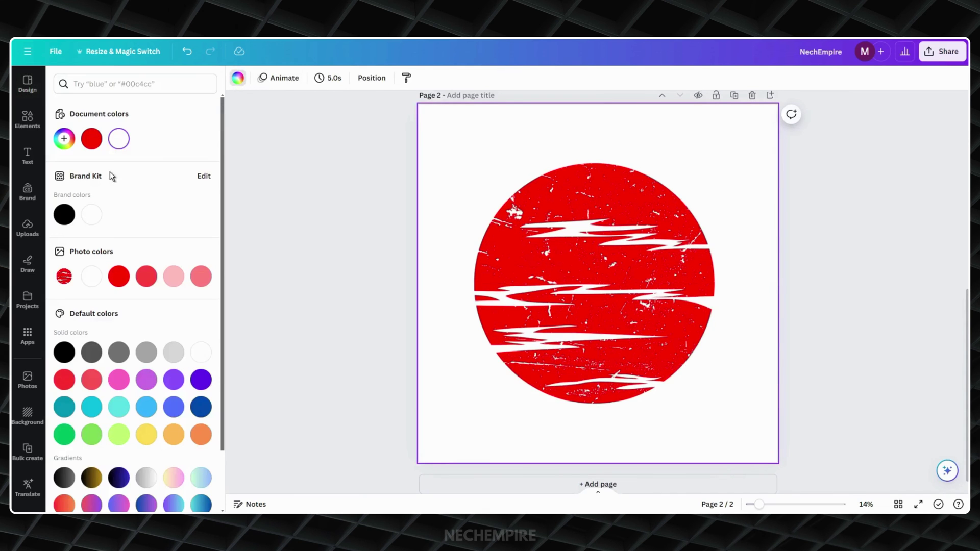
left_click(65, 215)
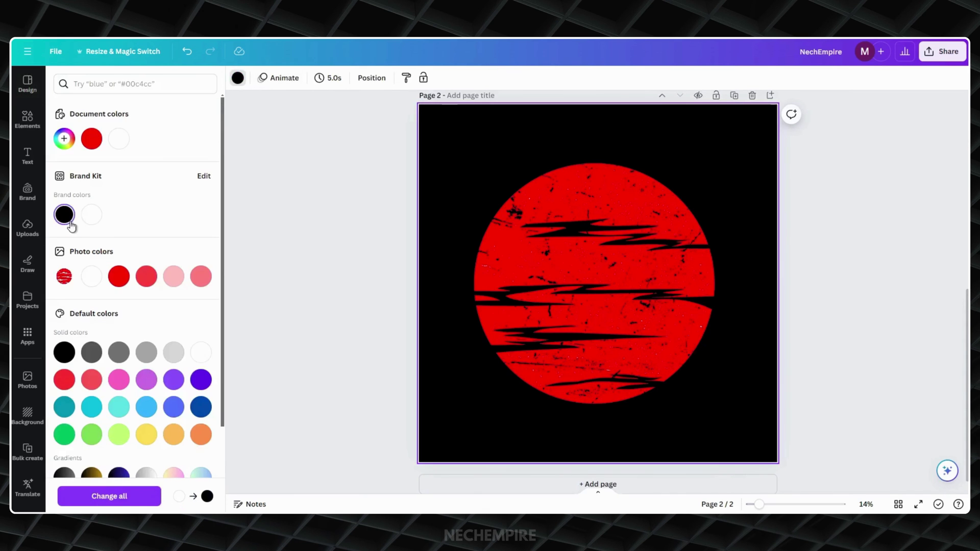
left_click(91, 408)
left_click(64, 407)
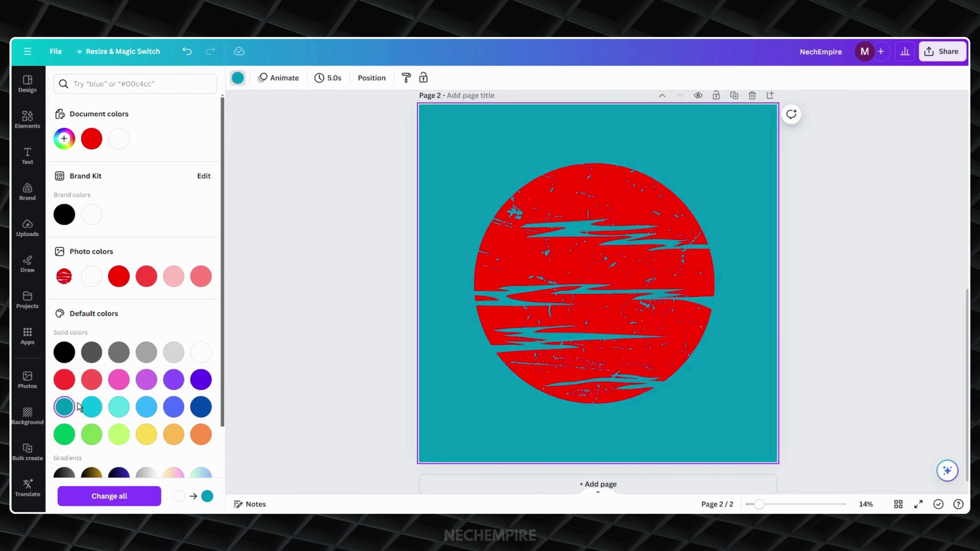
left_click(91, 380)
left_click(64, 353)
left_click(319, 186)
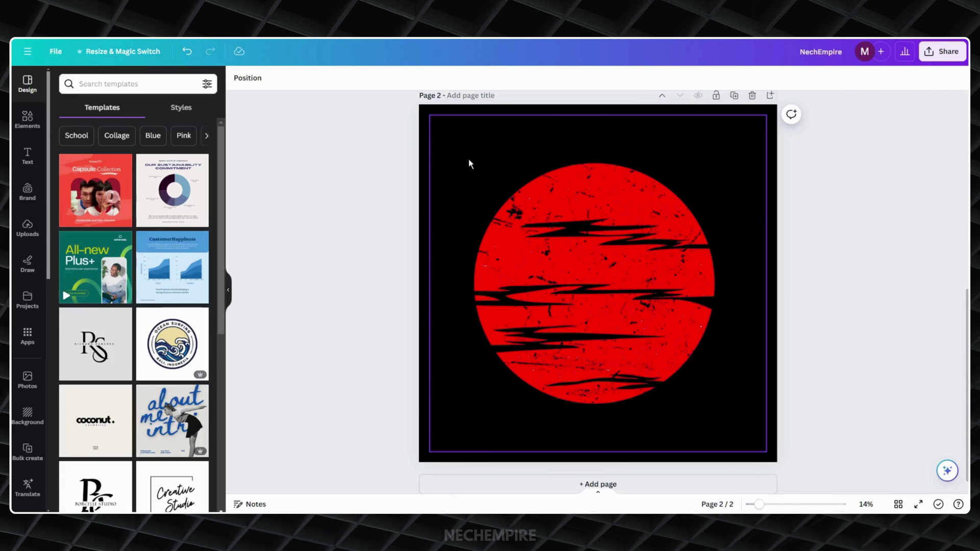
left_click(428, 114)
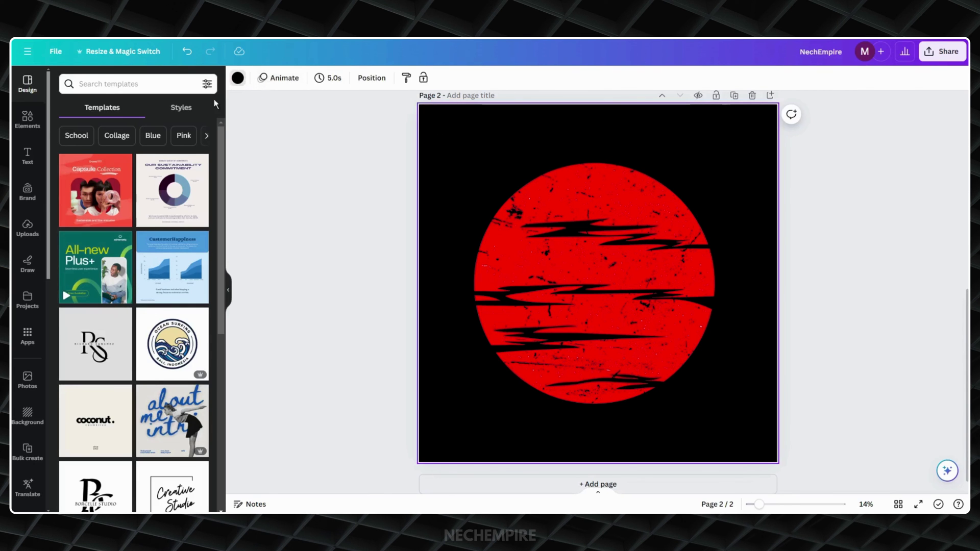
left_click(237, 77)
left_click(147, 141)
left_click(324, 166)
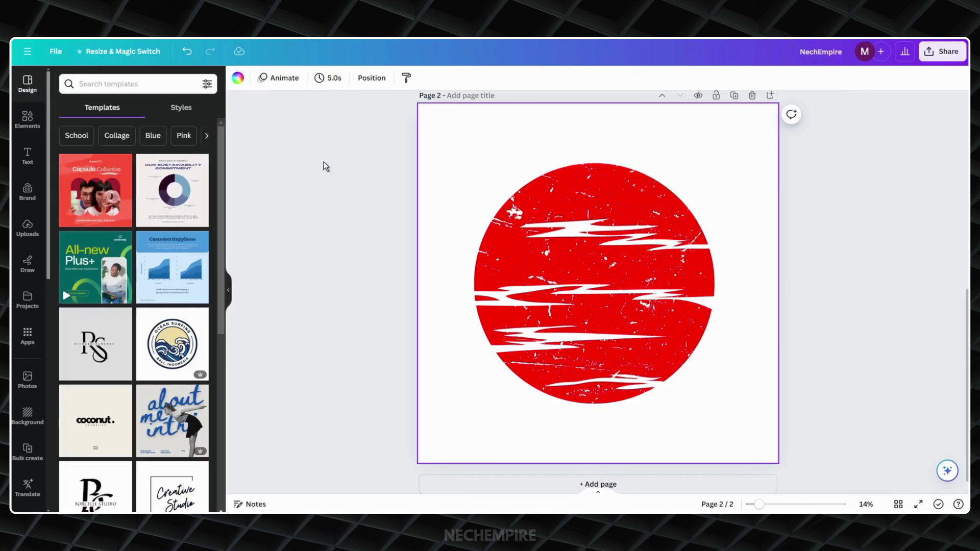